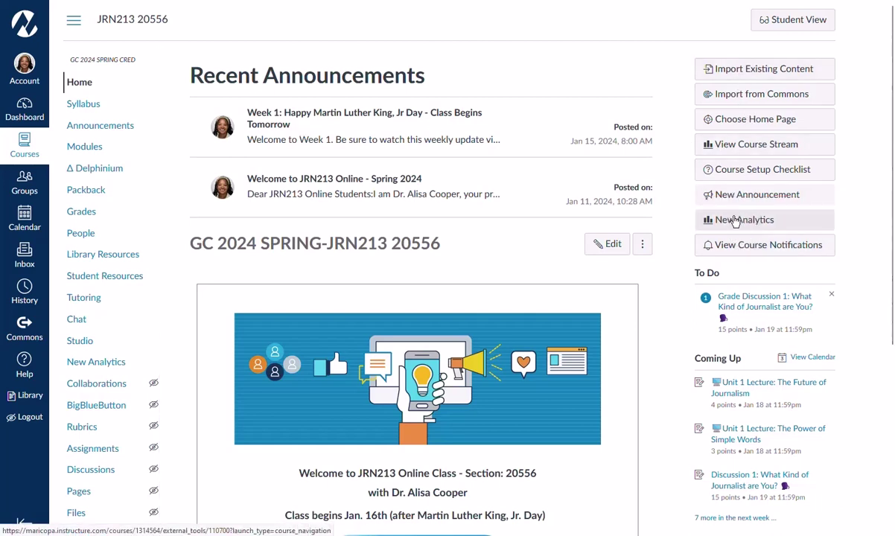
Review the New Course and User Analytics feature option, then view New Analytics' weekly Online Attendance grid.
scroll(74, 393, "down", 2)
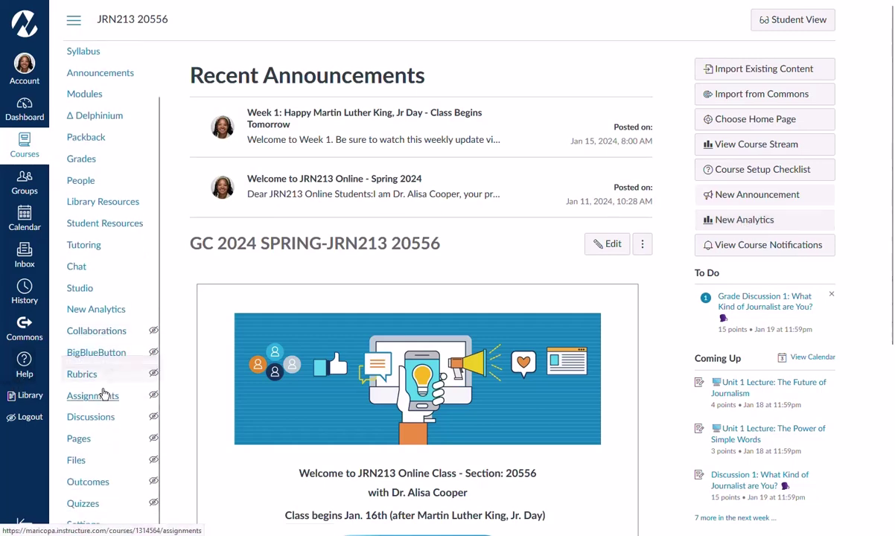
left_click(86, 526)
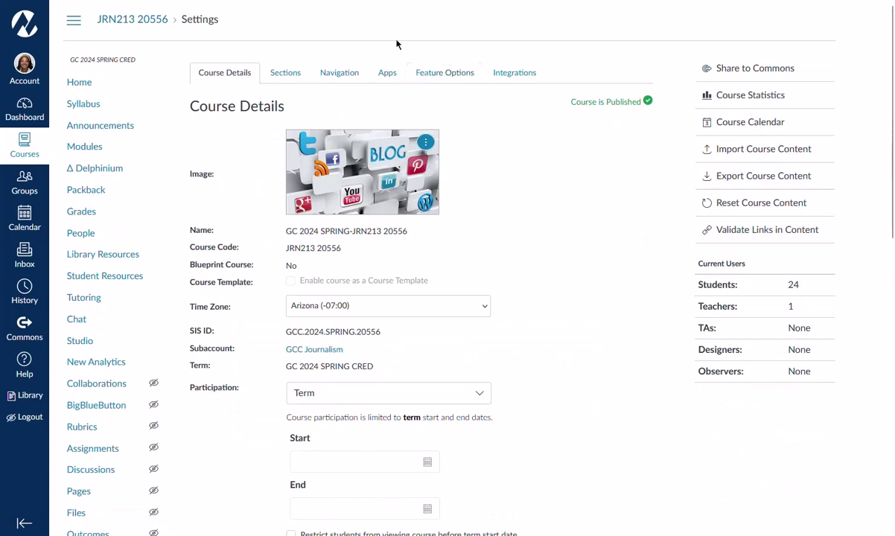
left_click(447, 72)
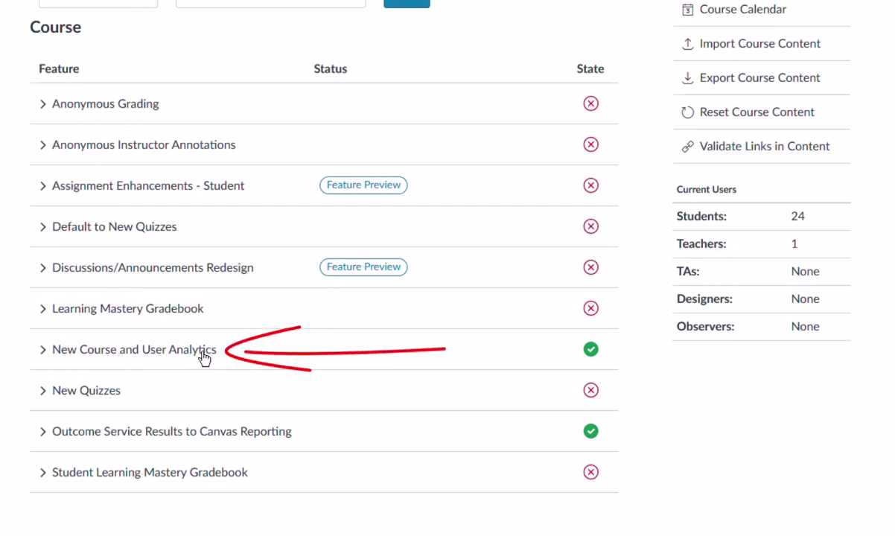
left_click(44, 350)
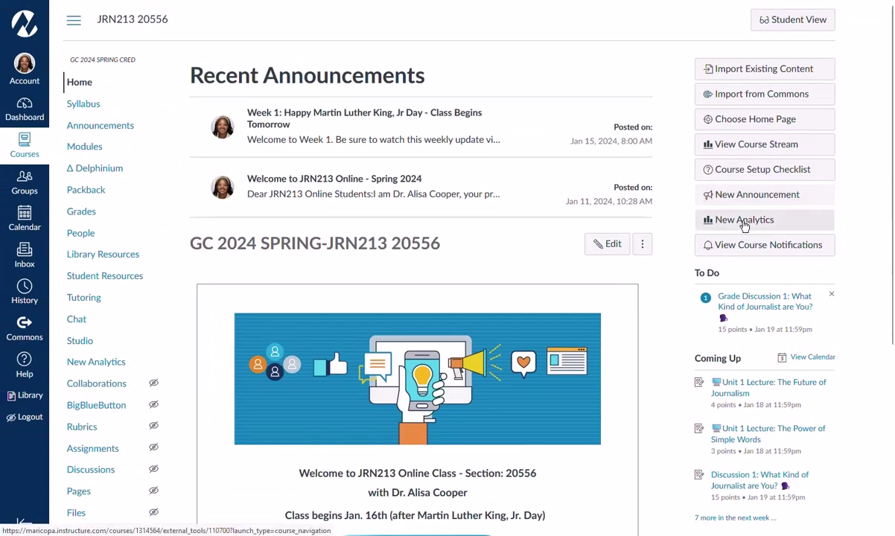
left_click(744, 222)
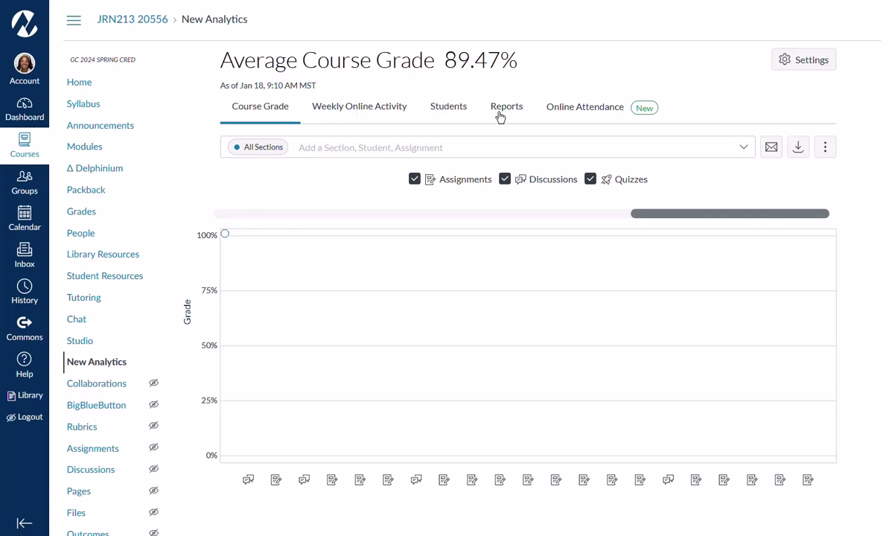
left_click(590, 114)
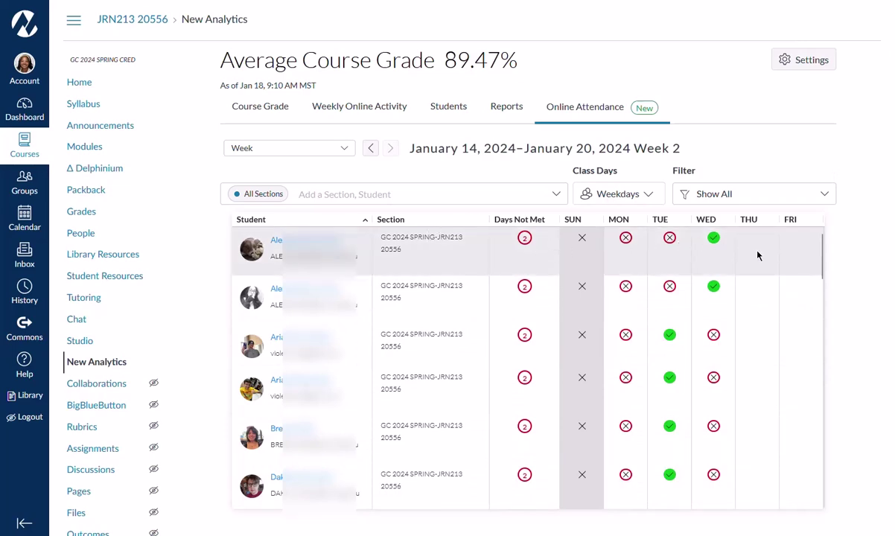
left_click(345, 149)
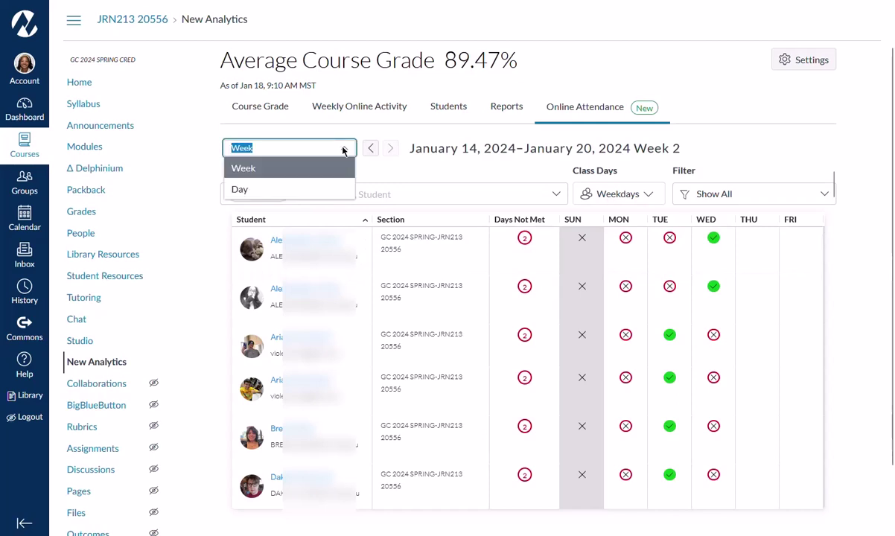
left_click(254, 192)
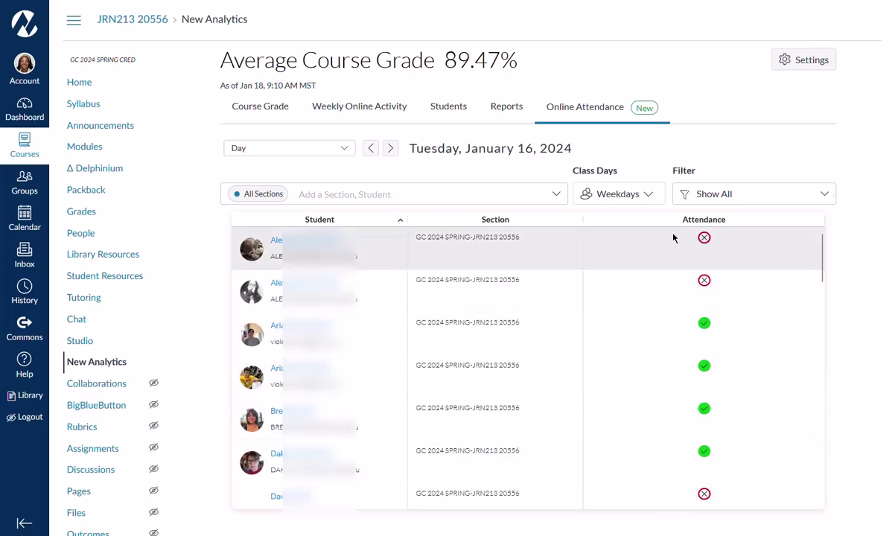
left_click(343, 149)
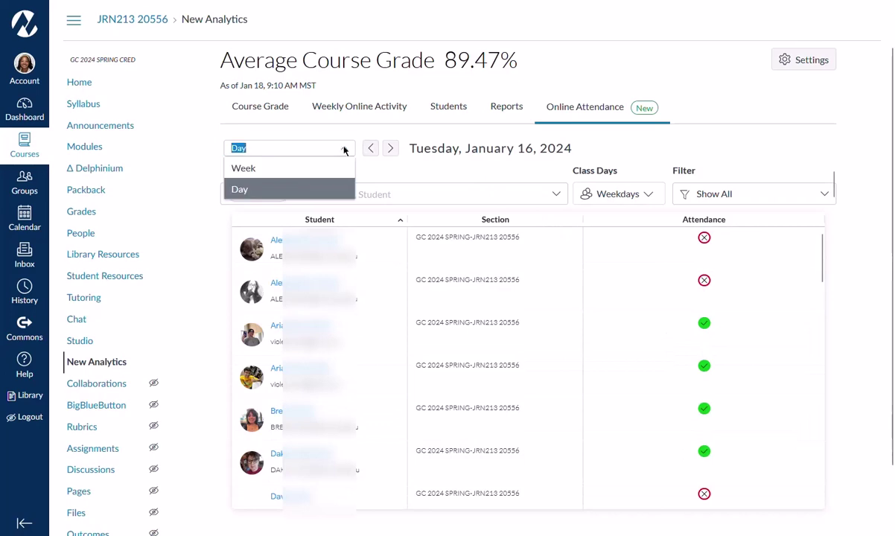
left_click(262, 174)
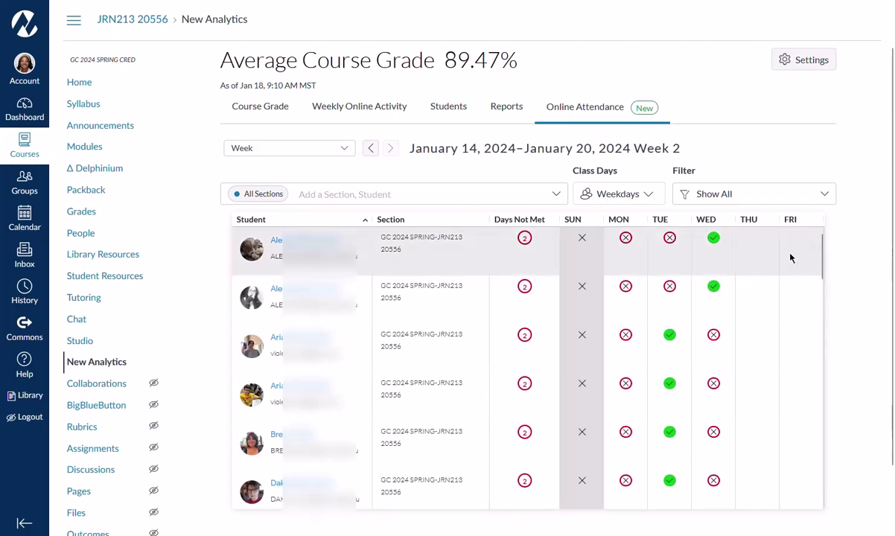
mouse_move(751, 232)
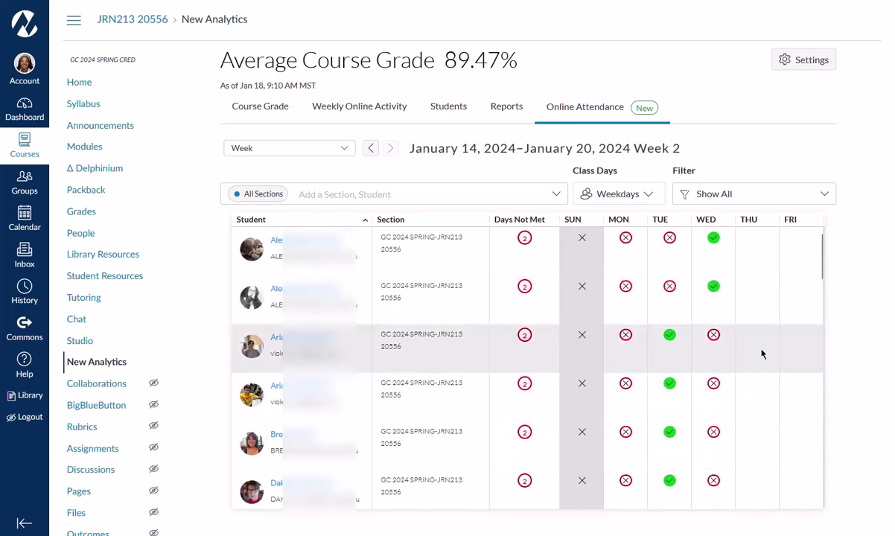
scroll(759, 349, "down", 3)
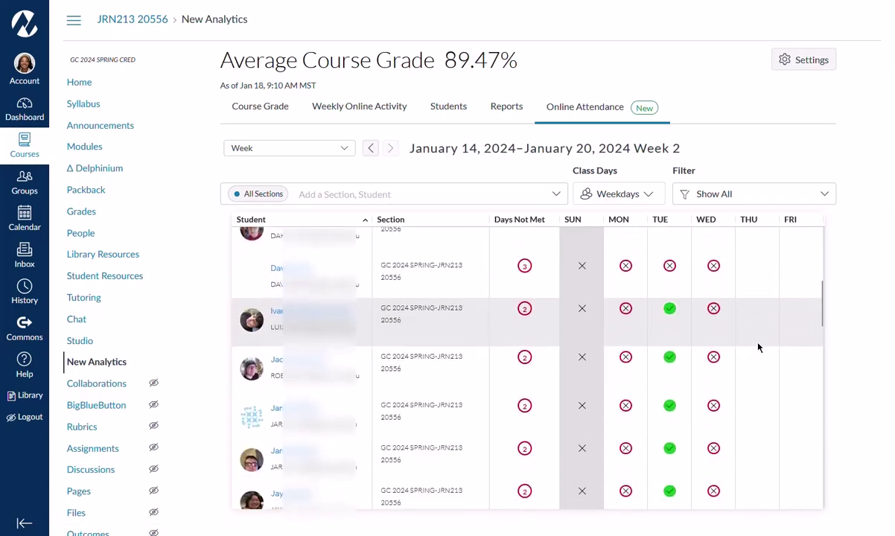
scroll(759, 348, "down", 3)
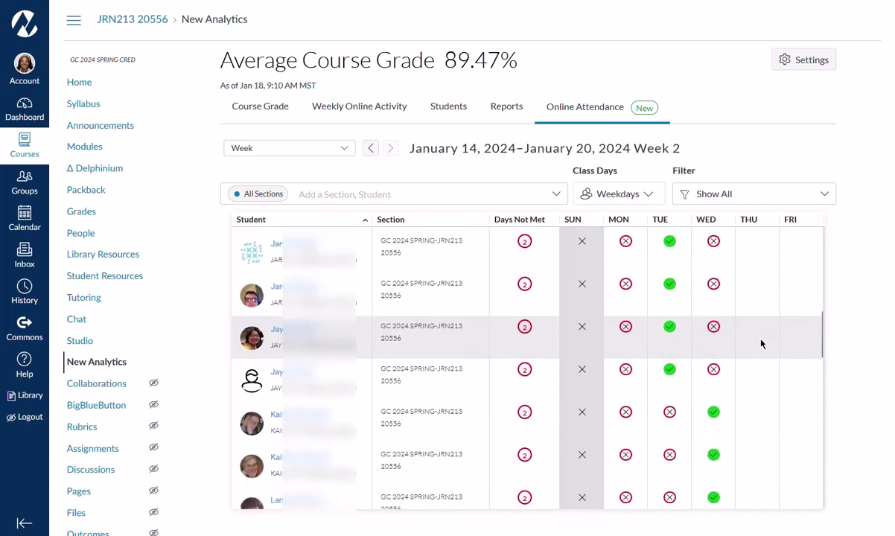
scroll(761, 343, "down", 3)
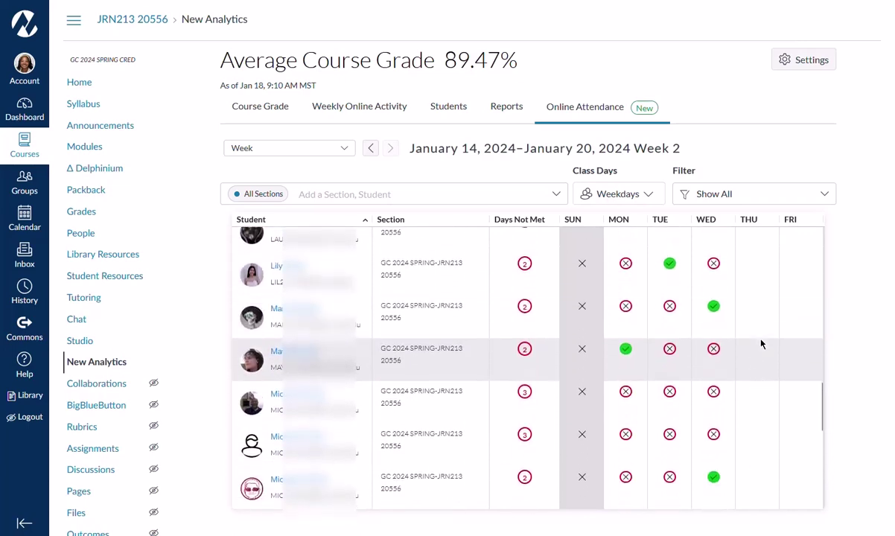
scroll(762, 343, "down", 3)
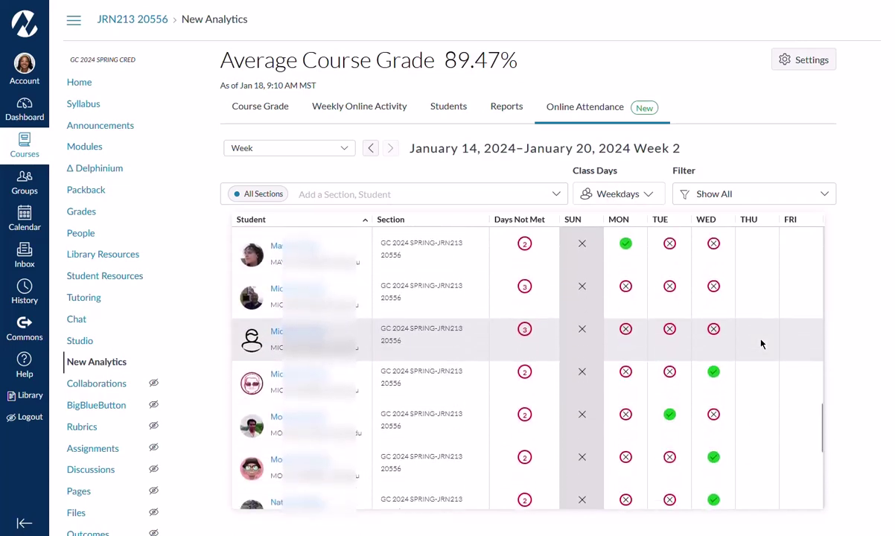
scroll(762, 343, "up", 1)
scroll(761, 343, "down", 3)
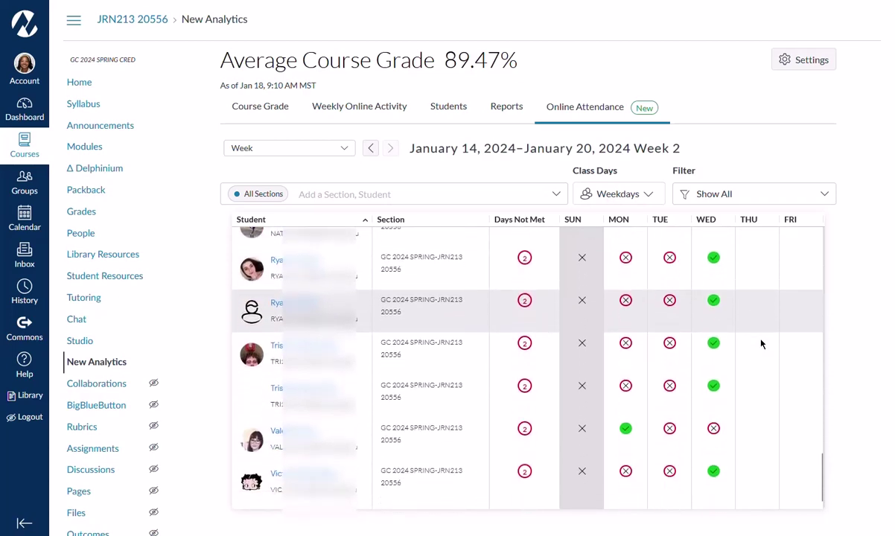
scroll(761, 343, "up", 3)
scroll(761, 343, "up", 3)
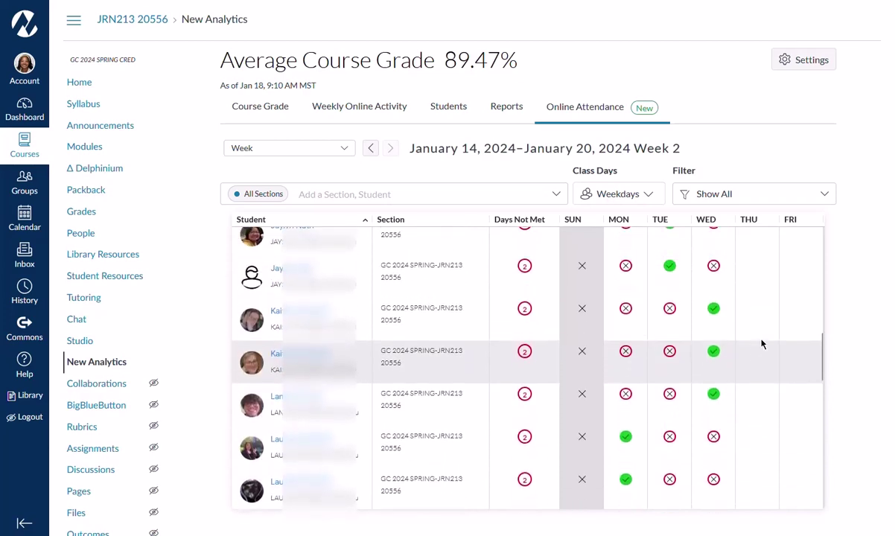
scroll(761, 344, "up", 4)
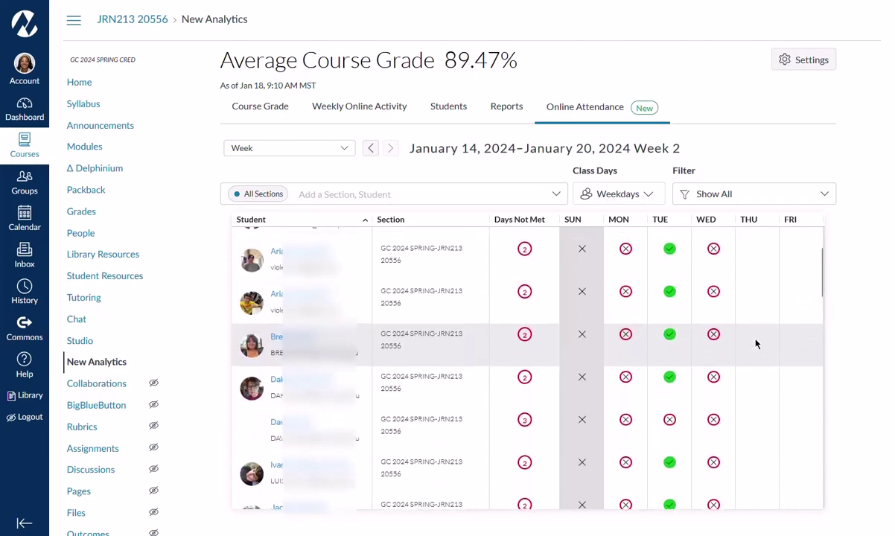
scroll(756, 343, "up", 1)
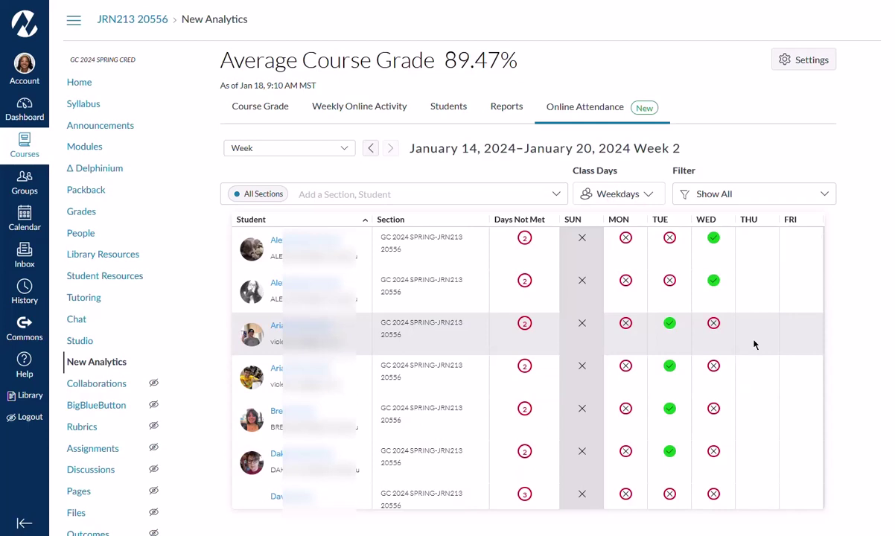
left_click(782, 62)
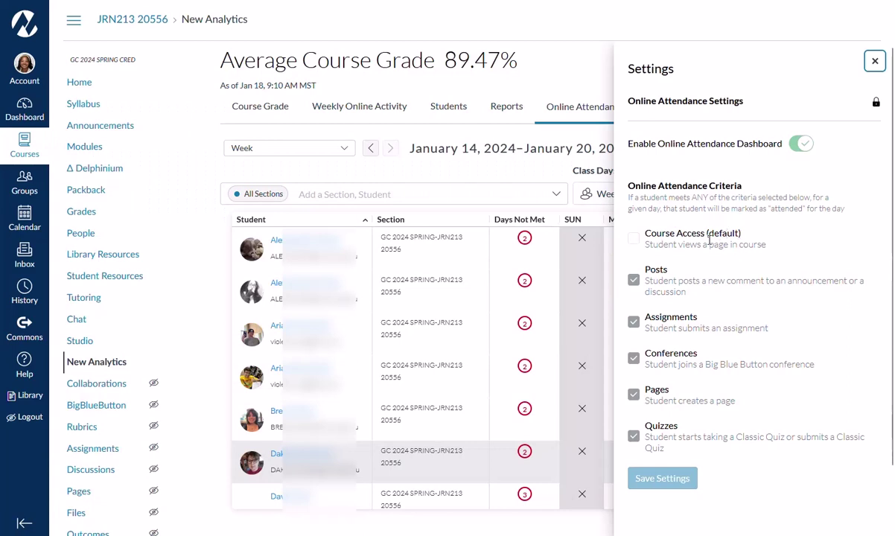
left_click(875, 60)
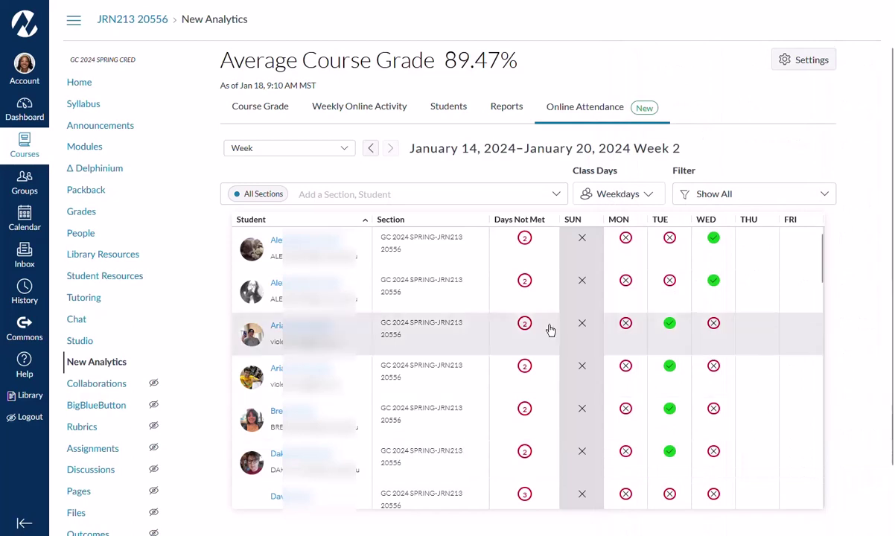
left_click(649, 195)
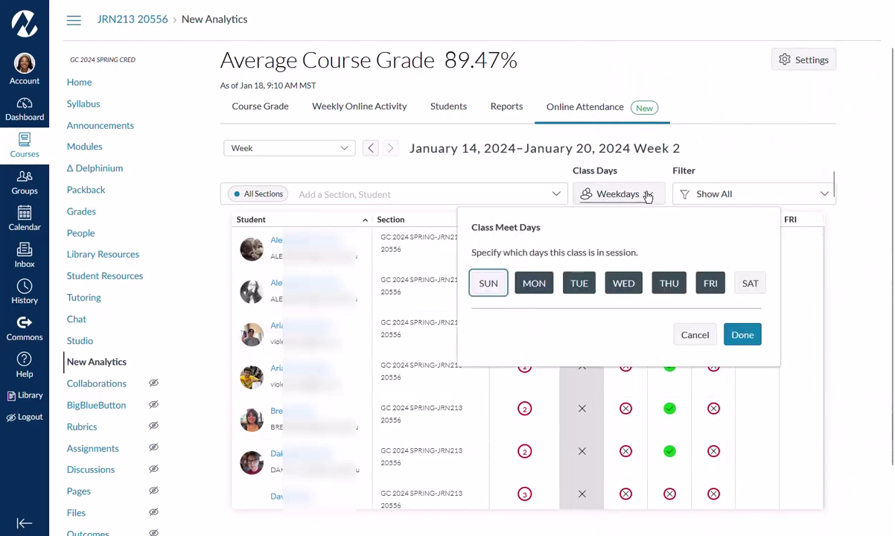
left_click(489, 285)
left_click(749, 285)
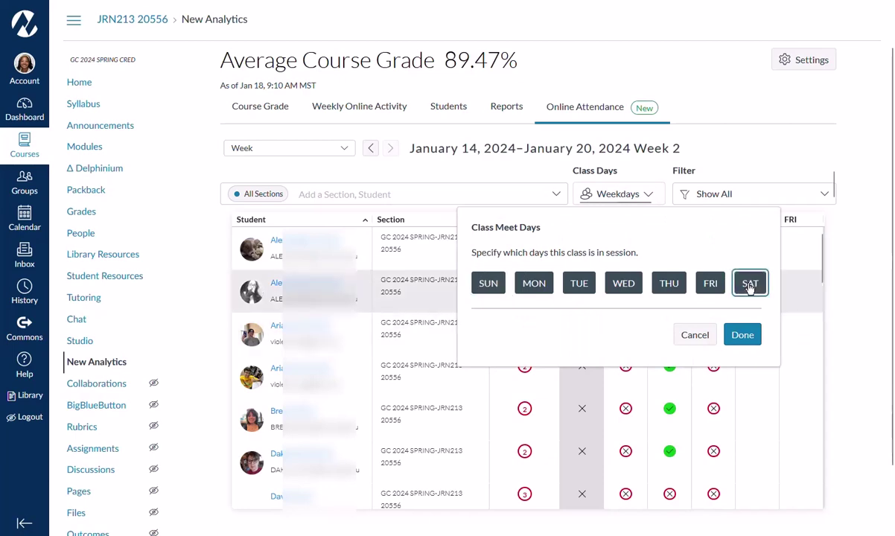
left_click(743, 336)
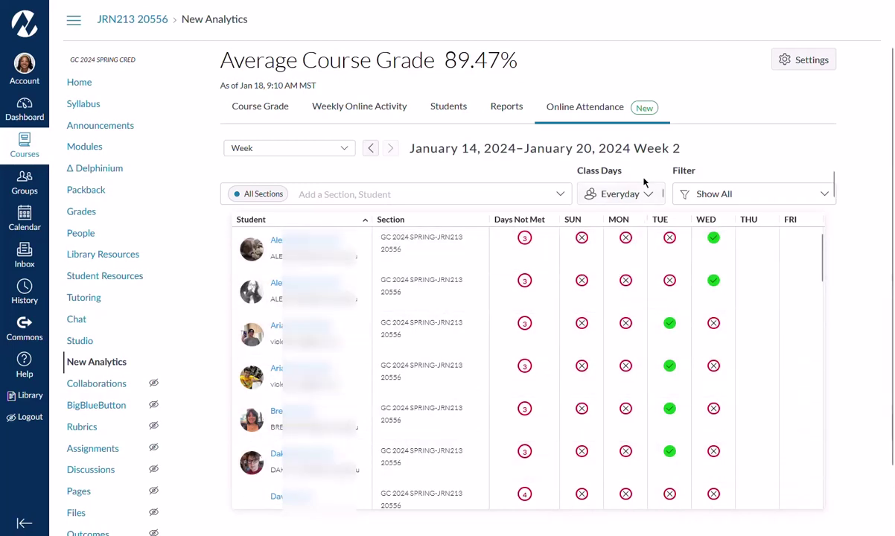
left_click(617, 194)
left_click(489, 282)
left_click(754, 284)
left_click(747, 335)
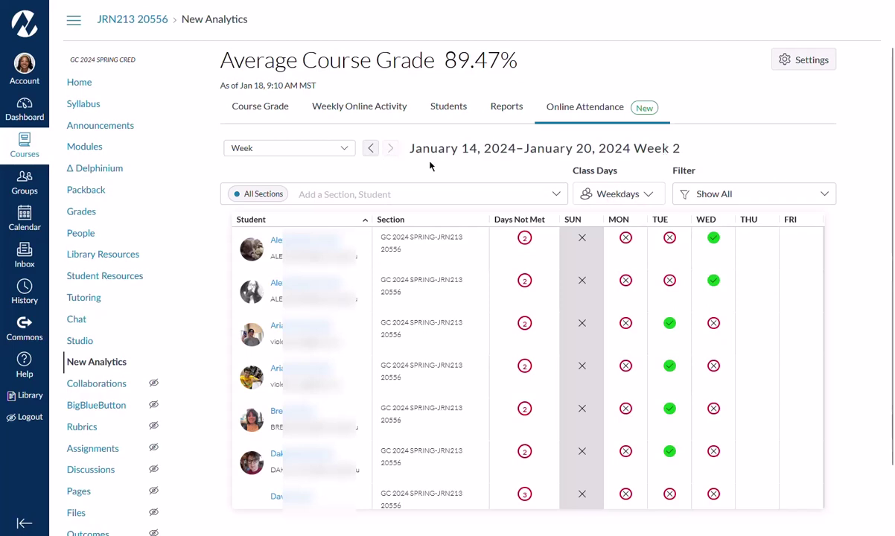
Browse the Week 1 attendance table, return to Week 2, then go to the course home page.
left_click(368, 148)
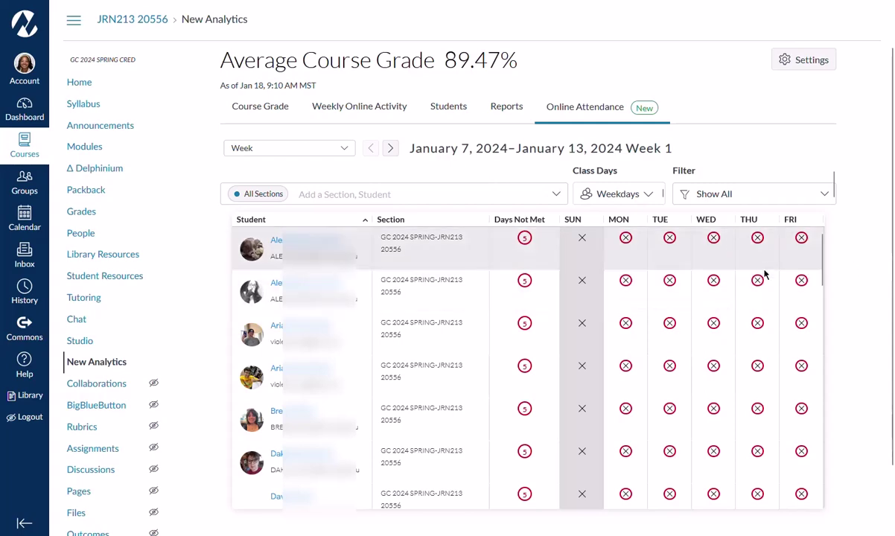
scroll(773, 268, "down", 8)
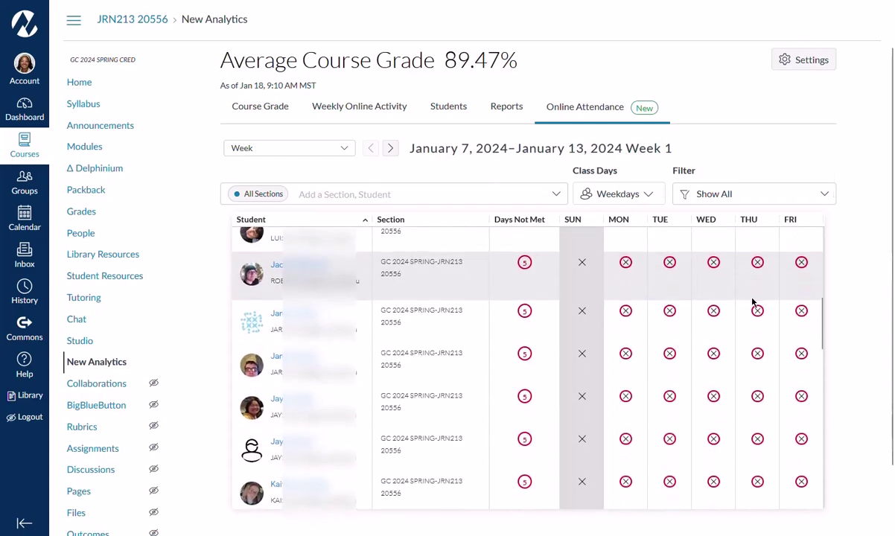
scroll(753, 301, "down", 5)
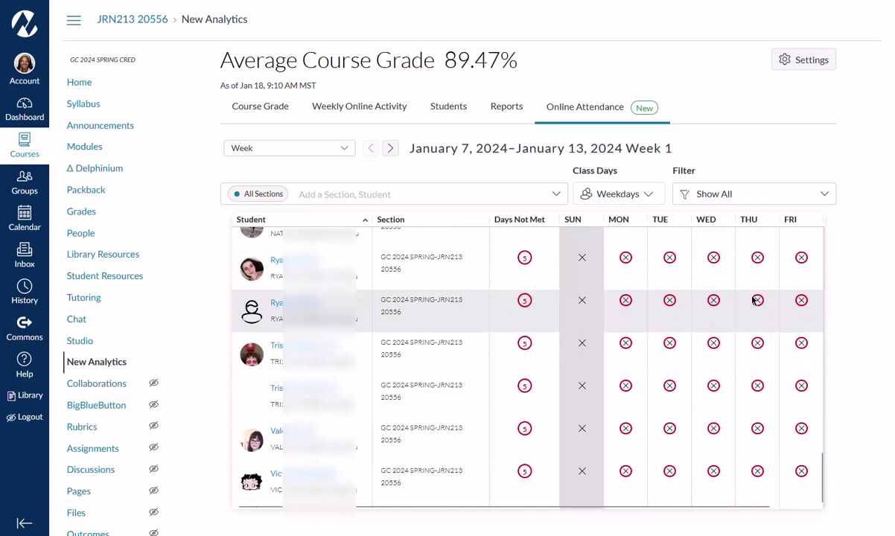
scroll(752, 298, "up", 15)
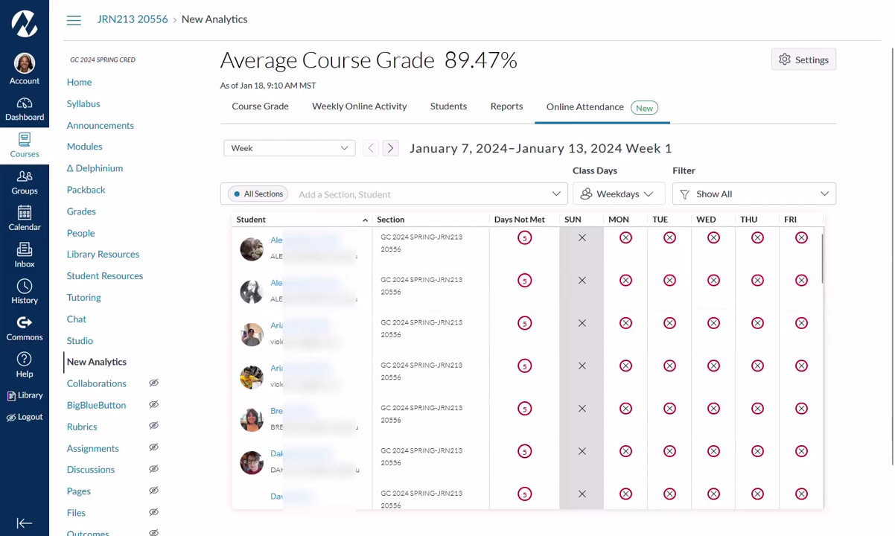
left_click(390, 148)
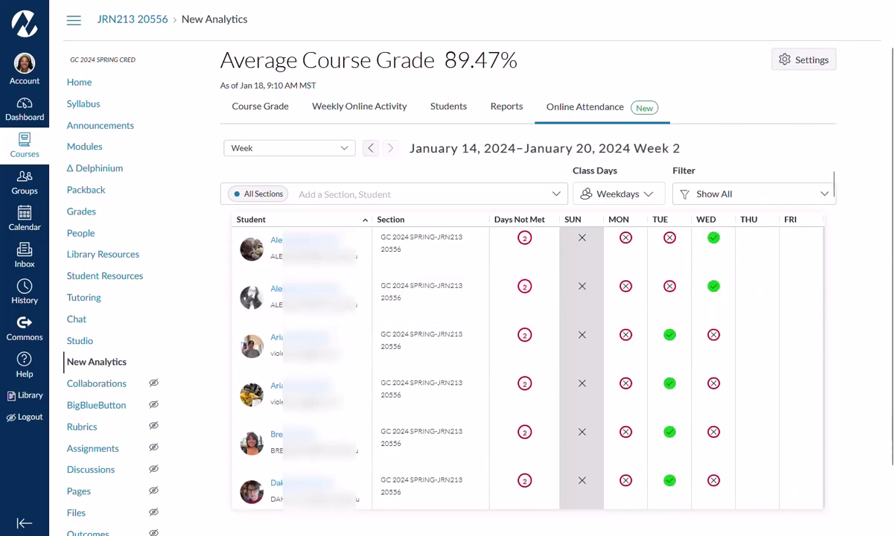
left_click(70, 88)
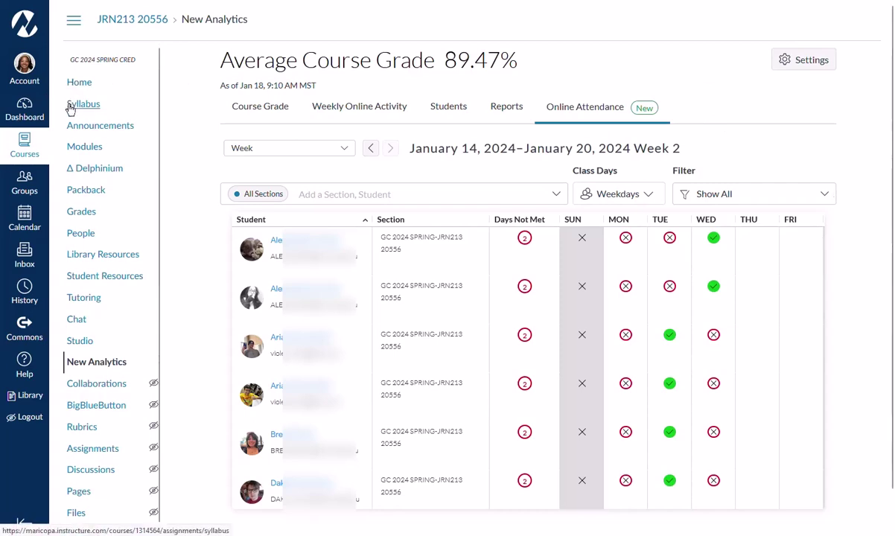